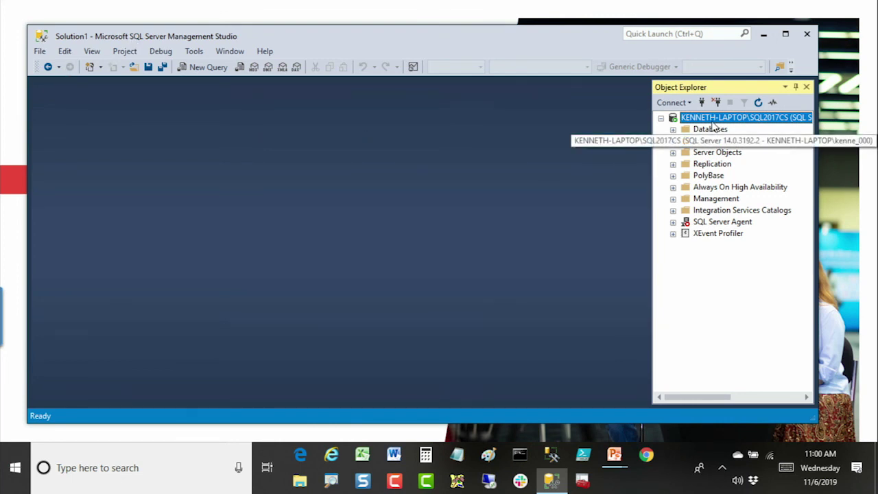
Open the properties of the SQL2017CS server instance and review its authentication and login auditing settings.
{"action": "double_click", "coordinate": [713, 123]}
{"action": "double_click", "coordinate": [713, 123]}
{"action": "right_click", "coordinate": [712, 121]}
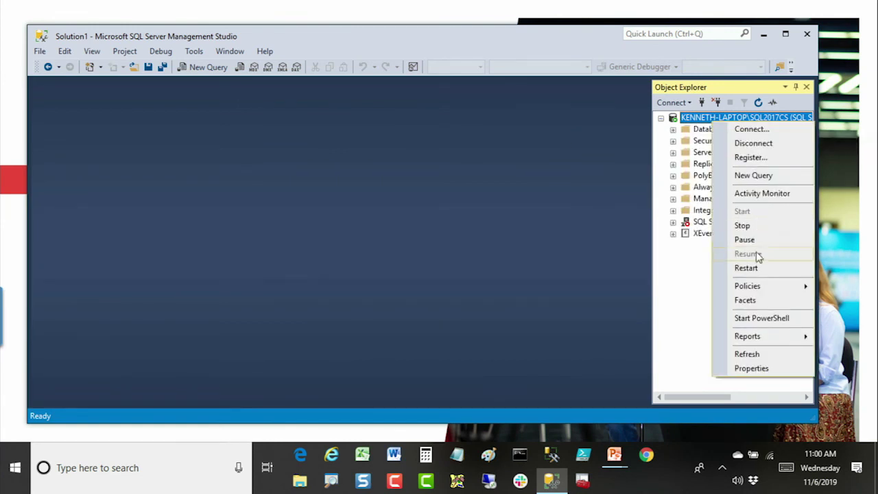
{"action": "left_click", "coordinate": [752, 369]}
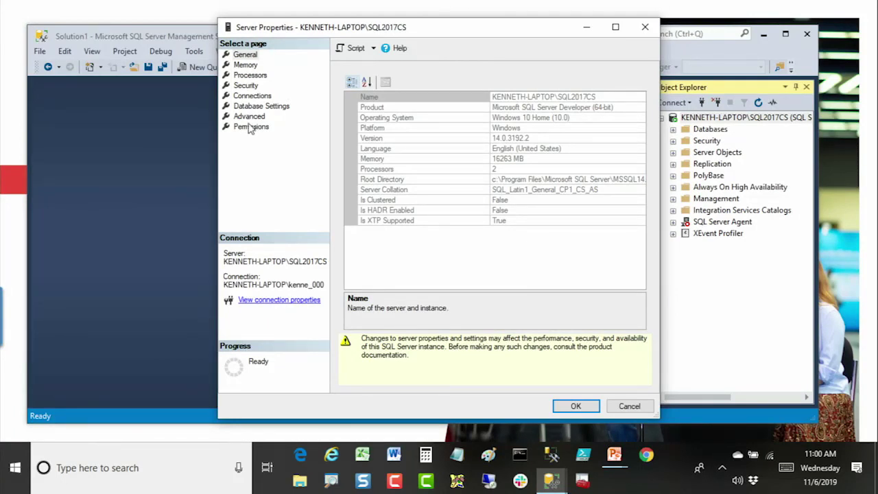
{"action": "left_click", "coordinate": [248, 86]}
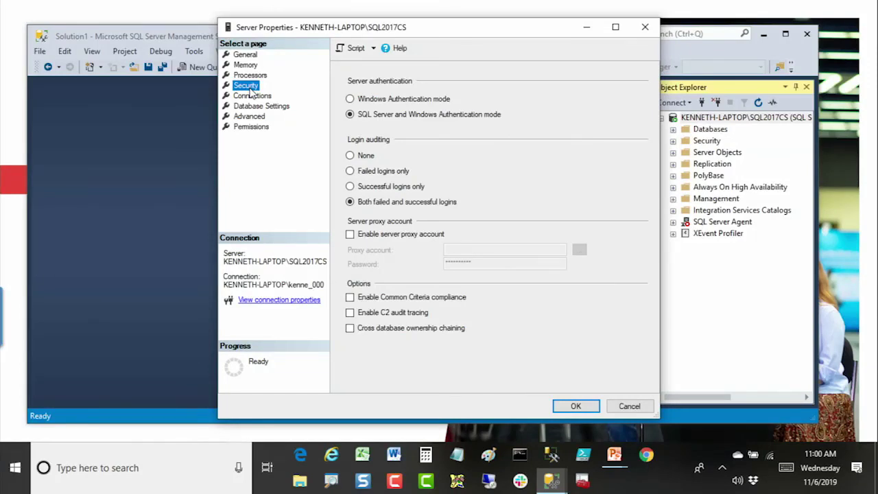
Examine the explicit server-level permissions of the Cowardly login in the server properties.
{"action": "left_click", "coordinate": [255, 129]}
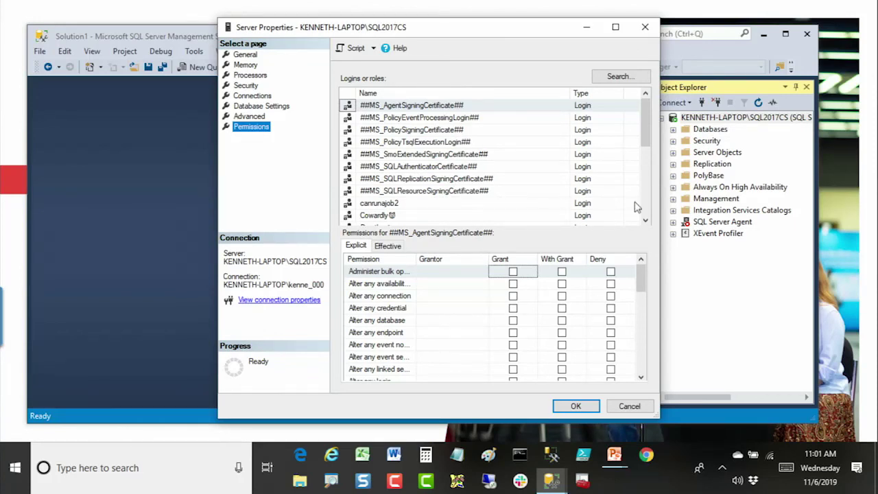
{"action": "left_click_drag", "start_coordinate": [650, 129], "coordinate": [645, 145]}
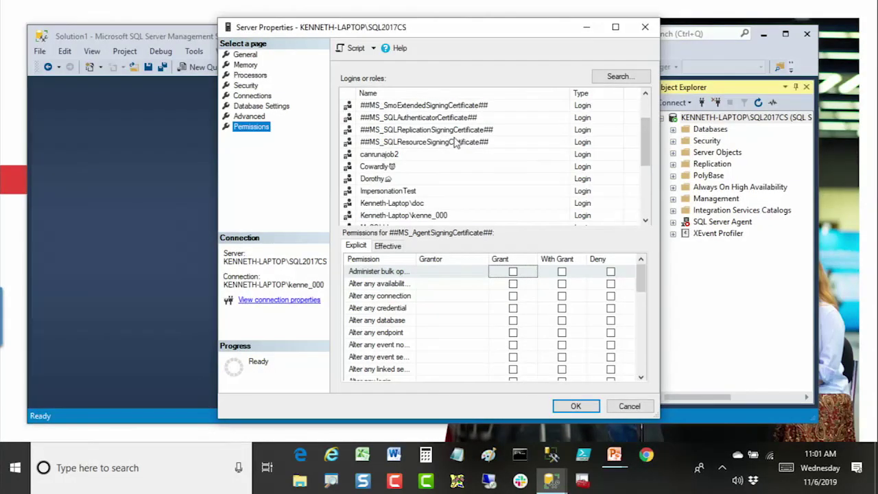
{"action": "left_click", "coordinate": [374, 171]}
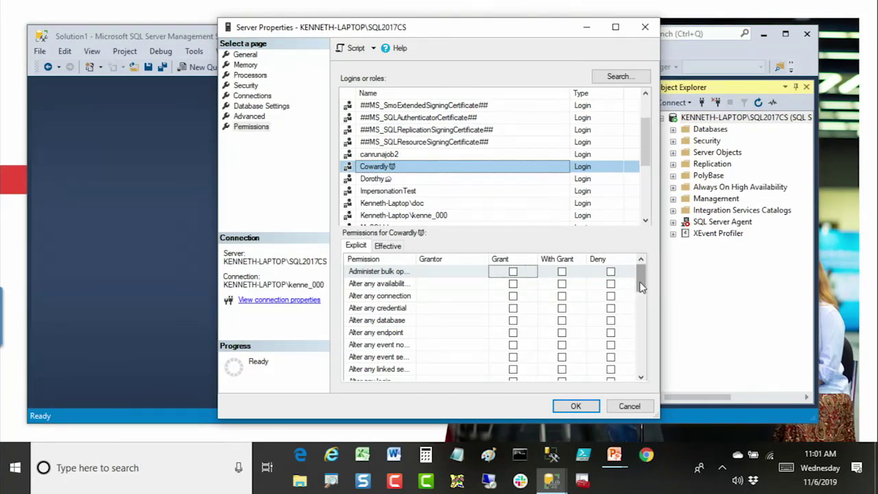
{"action": "left_click_drag", "start_coordinate": [639, 291], "coordinate": [636, 338]}
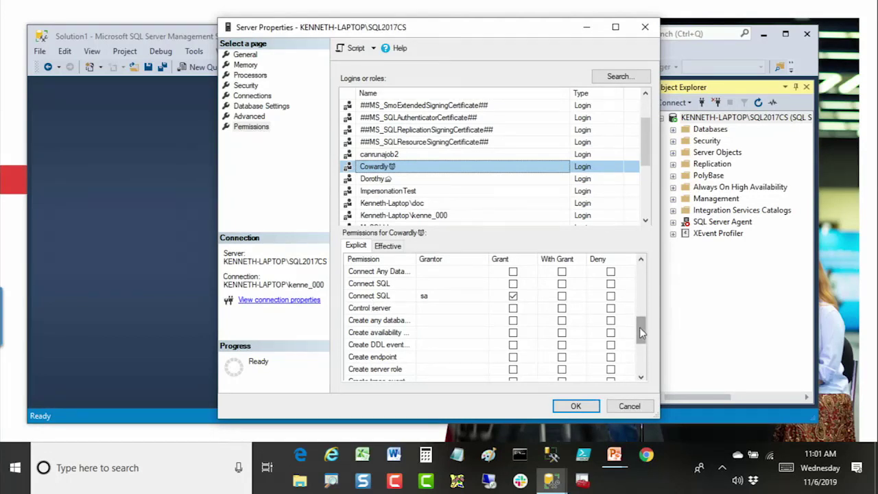
{"action": "mouse_move", "coordinate": [642, 334]}
{"action": "left_mouse_down"}
{"action": "mouse_move", "coordinate": [642, 371]}
{"action": "mouse_move", "coordinate": [642, 322]}
{"action": "left_mouse_up"}
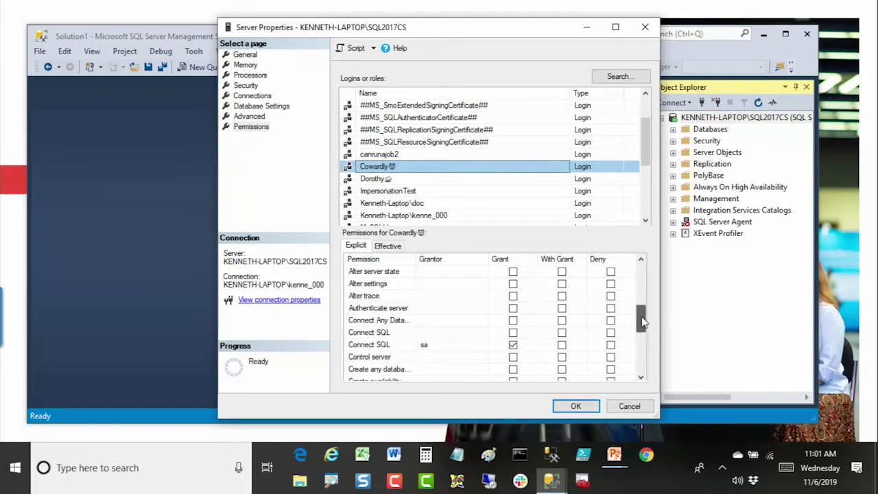
Examine the effective and explicit server permissions of the Dorothy login, and close the server properties.
{"action": "left_click", "coordinate": [366, 180]}
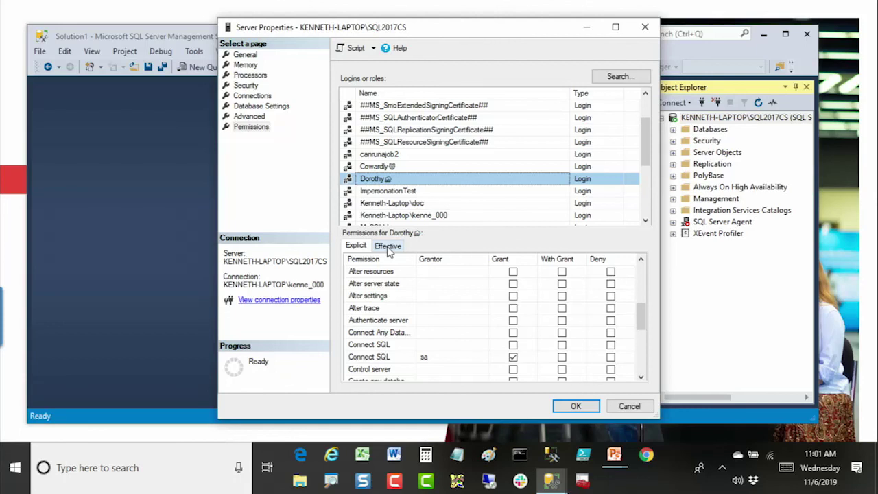
{"action": "left_click", "coordinate": [388, 249]}
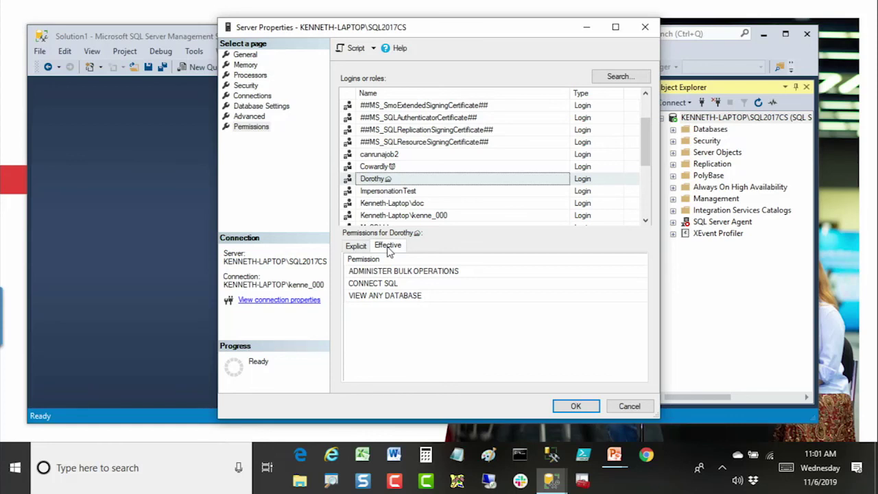
{"action": "left_click", "coordinate": [356, 246]}
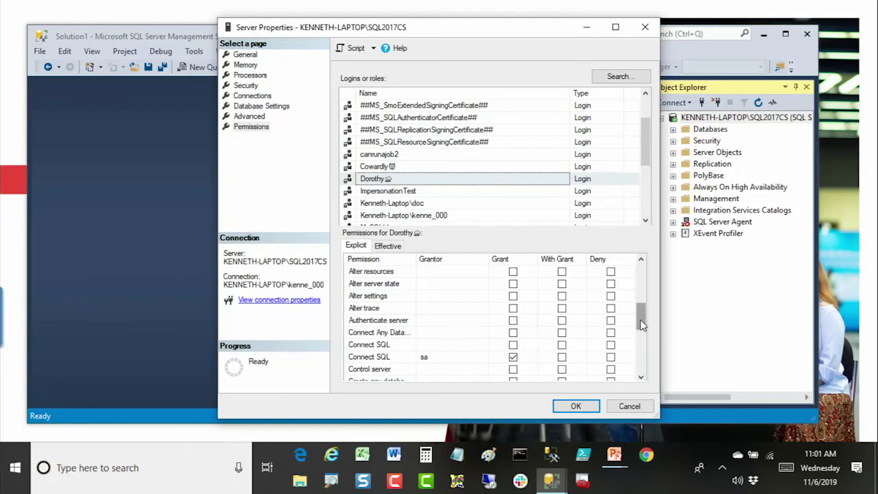
{"action": "left_click_drag", "start_coordinate": [640, 325], "coordinate": [638, 398]}
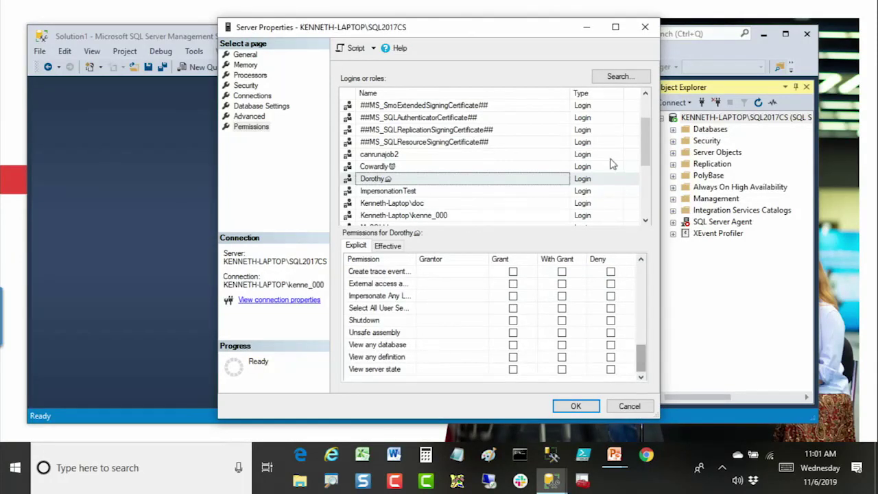
{"action": "left_click", "coordinate": [638, 29]}
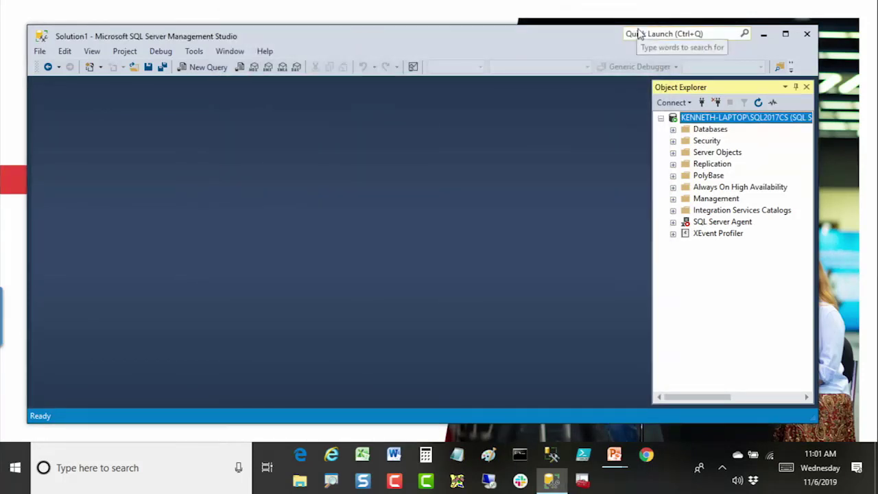
Open the permissions settings in the properties of the emoji-named database listed above BackupTest.
{"action": "left_click", "coordinate": [672, 129]}
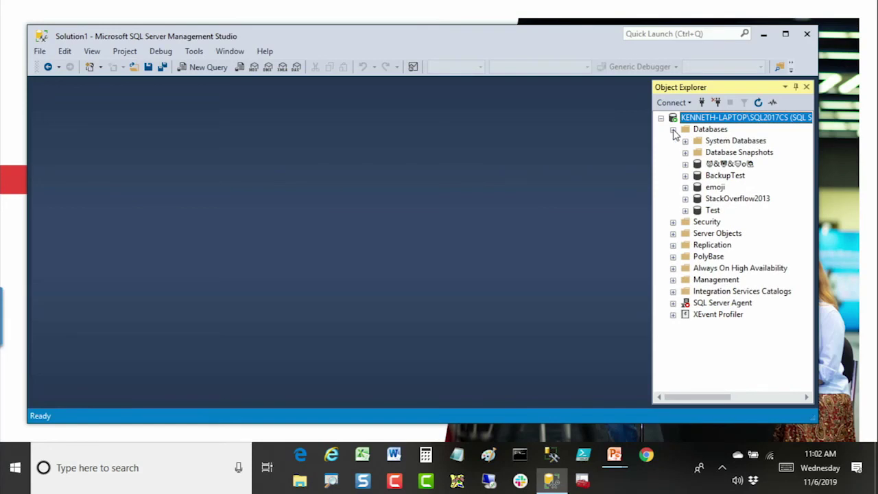
{"action": "right_click", "coordinate": [713, 167]}
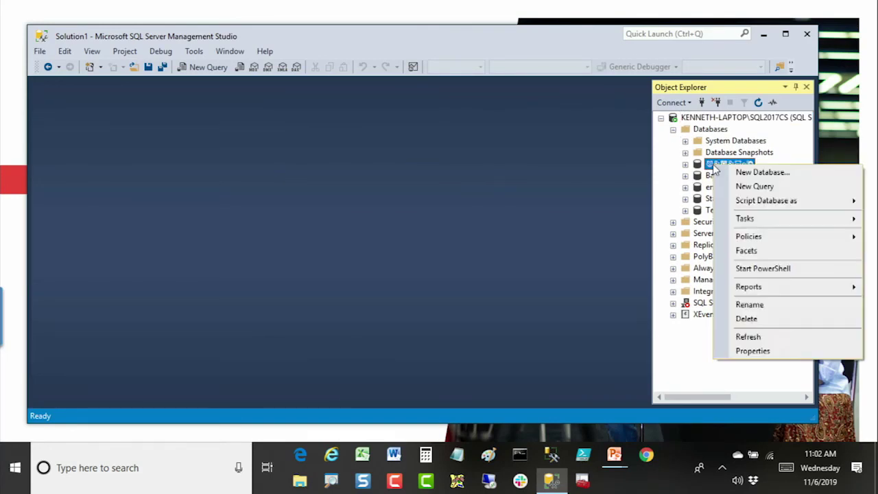
{"action": "left_click", "coordinate": [766, 349]}
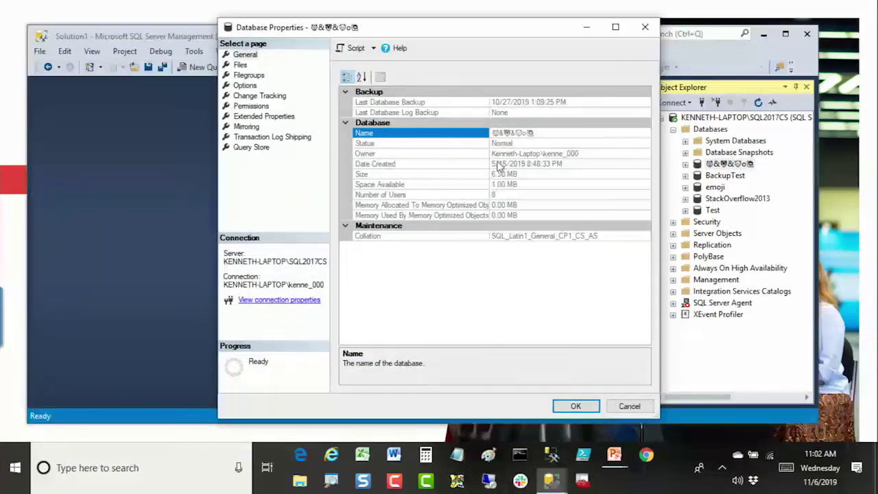
{"action": "left_click", "coordinate": [261, 109]}
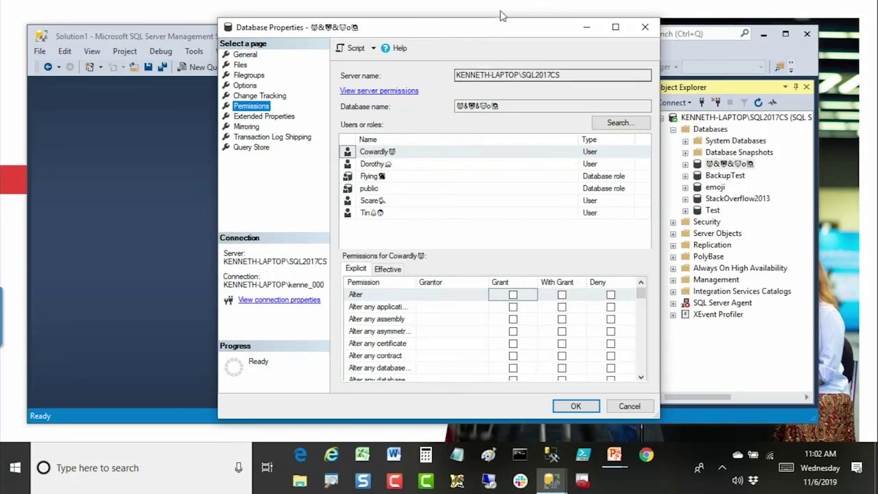
Add the guest user to the users and roles listed in the database's permissions.
{"action": "left_click", "coordinate": [625, 125]}
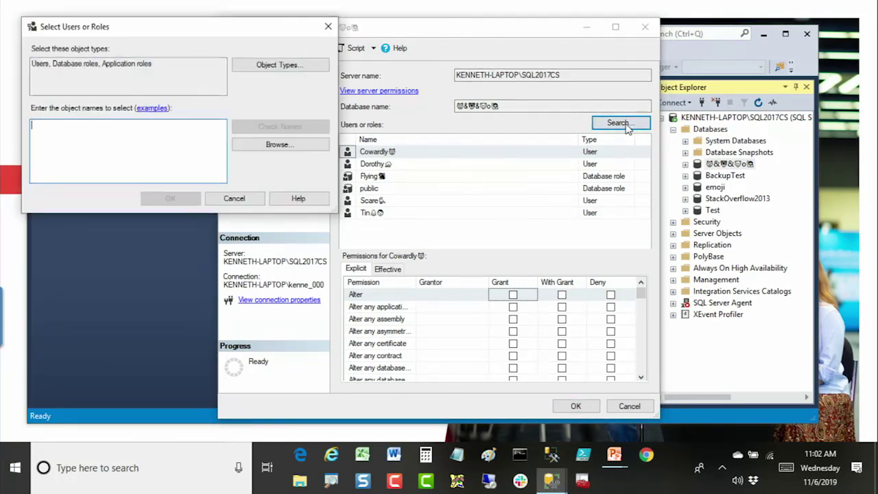
{"action": "left_click", "coordinate": [268, 145]}
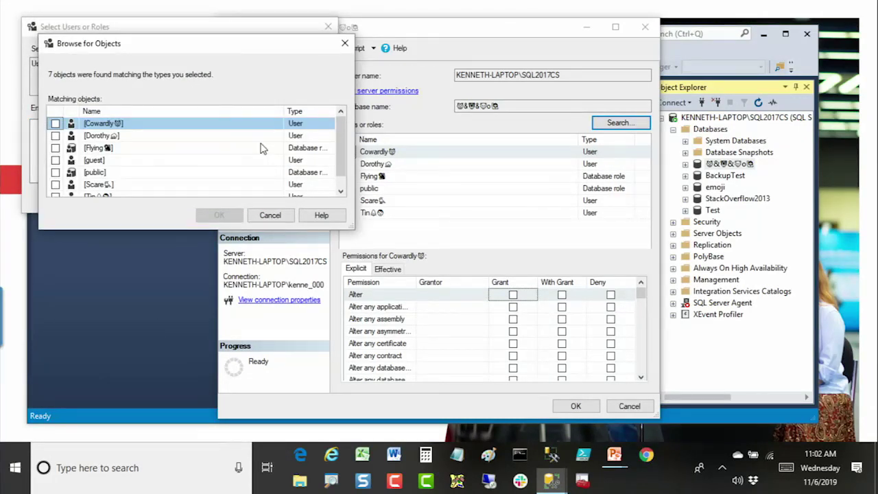
{"action": "left_click", "coordinate": [184, 160]}
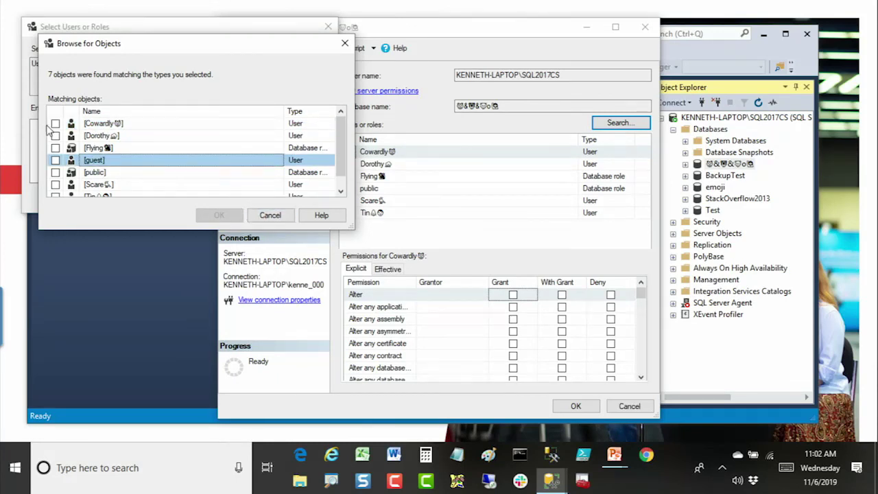
{"action": "left_click", "coordinate": [55, 160]}
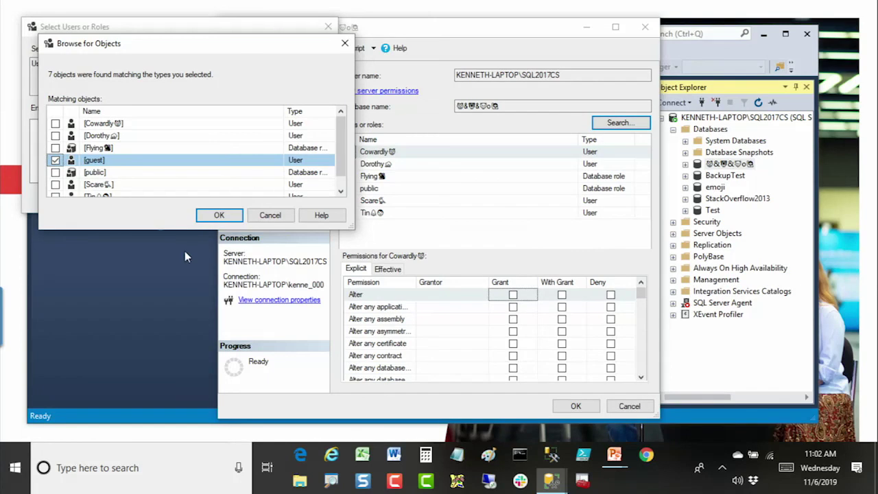
{"action": "left_click", "coordinate": [209, 218]}
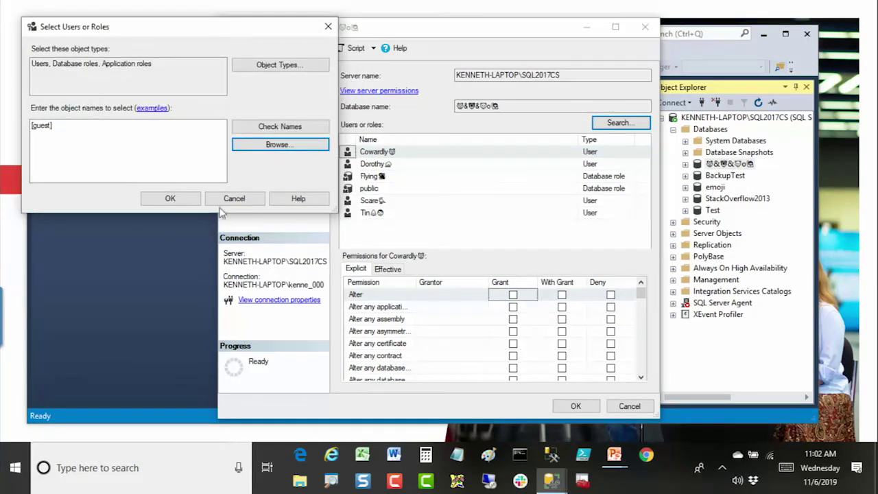
{"action": "left_click", "coordinate": [194, 204]}
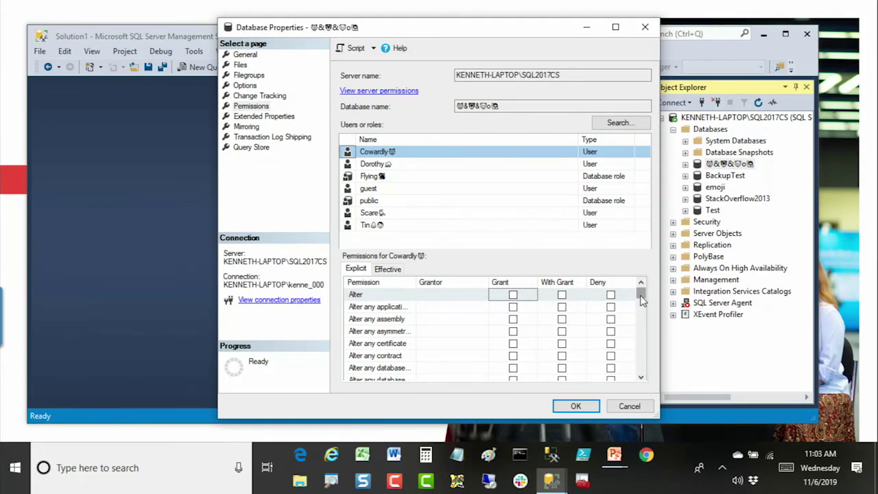
For the Dorothy user, deny the Insert permission and grant Select with the grant option on the database.
{"action": "left_click", "coordinate": [425, 167]}
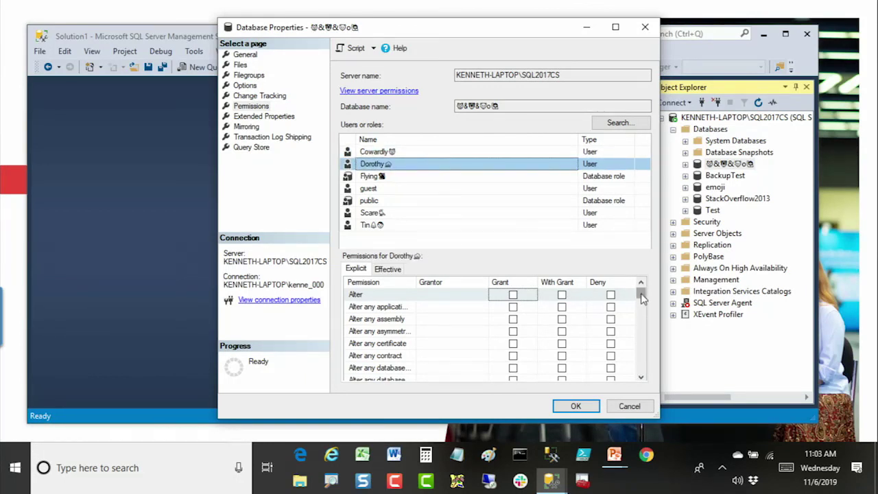
{"action": "left_click_drag", "start_coordinate": [642, 295], "coordinate": [634, 365]}
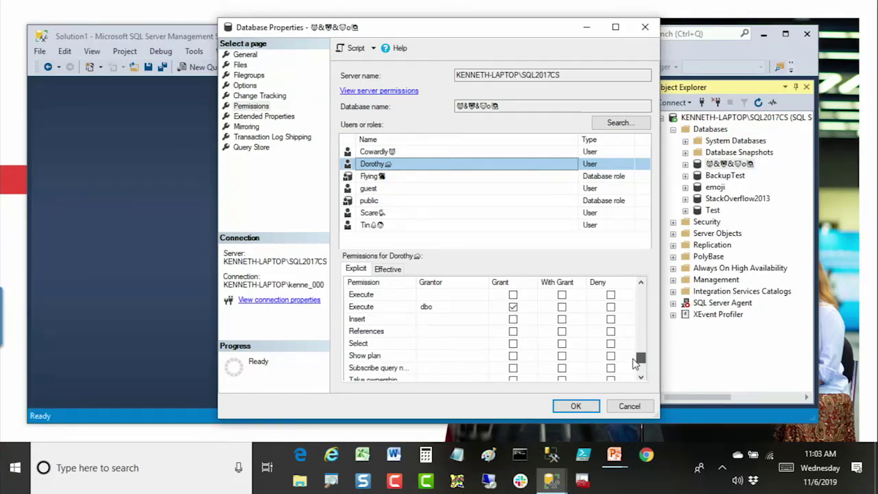
{"action": "left_click_drag", "start_coordinate": [635, 364], "coordinate": [636, 363]}
{"action": "left_click", "coordinate": [611, 320]}
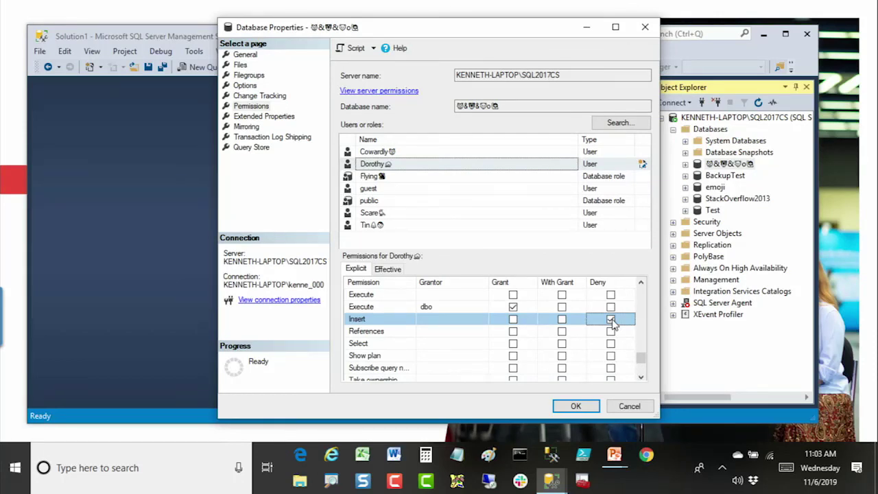
{"action": "left_click", "coordinate": [562, 344]}
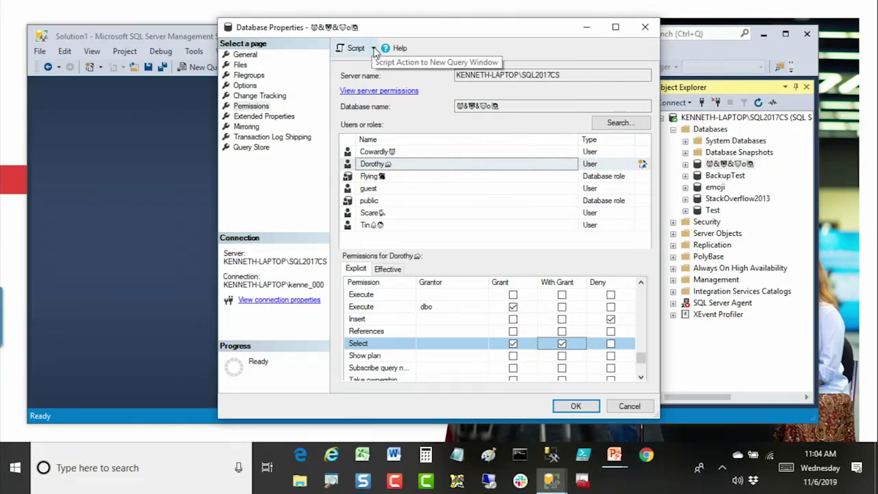
Script the permission changes to a new query window and close the database properties without applying them.
{"action": "left_click", "coordinate": [374, 49]}
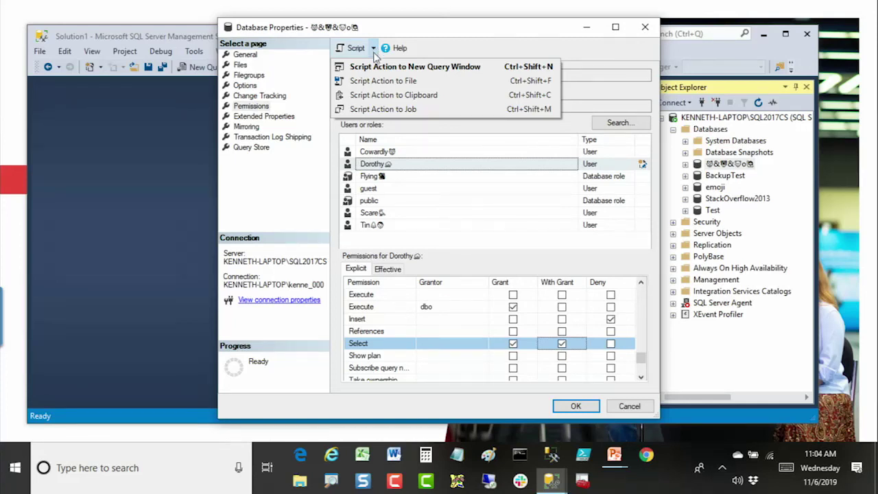
{"action": "left_click", "coordinate": [376, 70]}
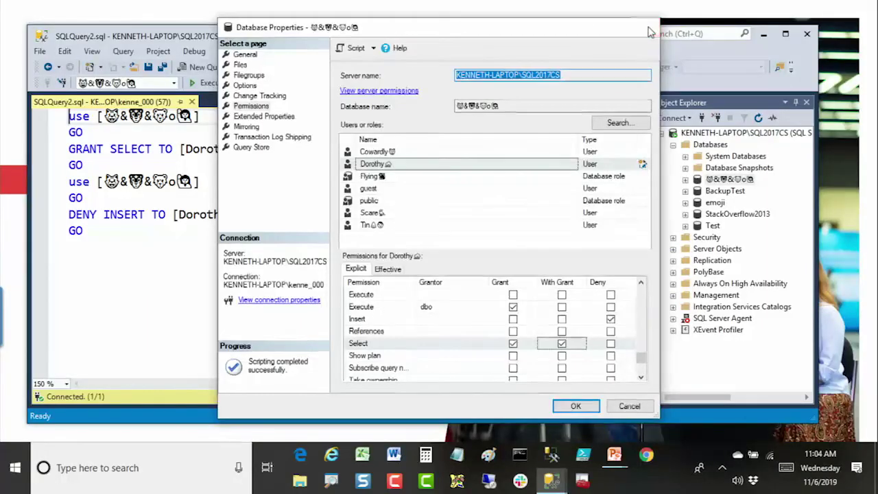
{"action": "left_click", "coordinate": [645, 29]}
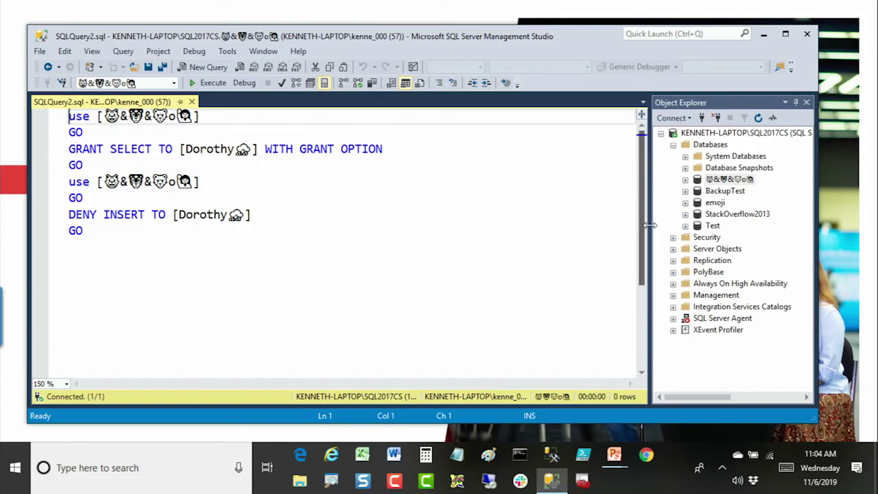
Open the properties of the Cowardly login under the server's security logins and view its server roles.
{"action": "left_click", "coordinate": [672, 237]}
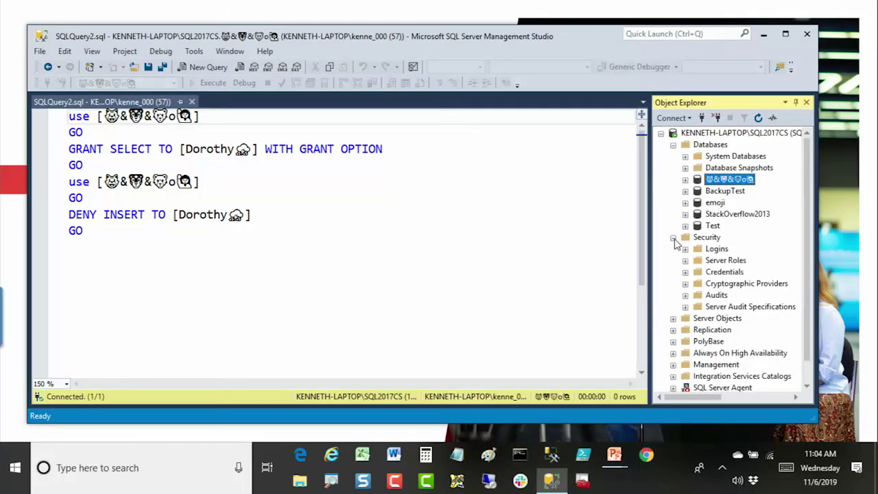
{"action": "left_click", "coordinate": [673, 145]}
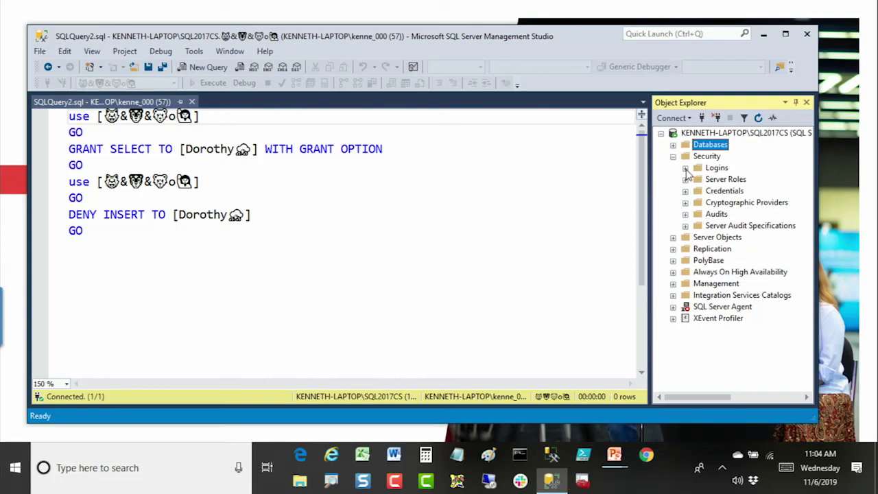
{"action": "left_click", "coordinate": [686, 169]}
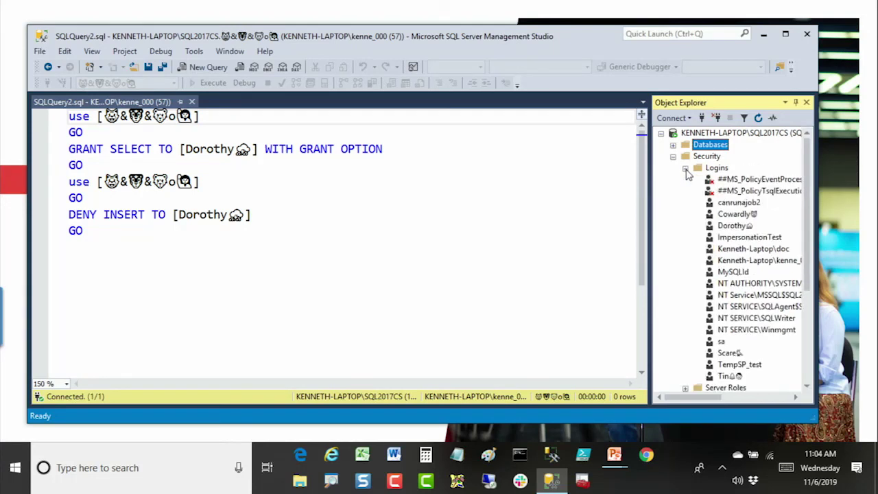
{"action": "double_click", "coordinate": [737, 214]}
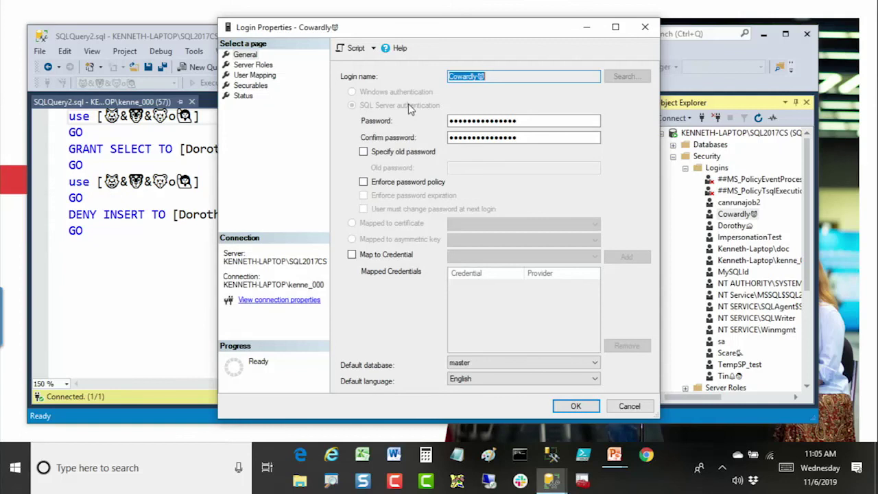
{"action": "left_click", "coordinate": [252, 66]}
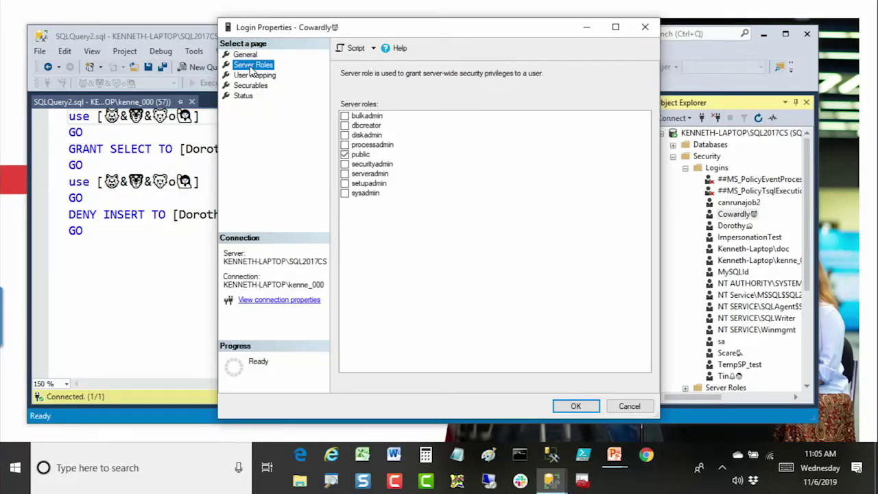